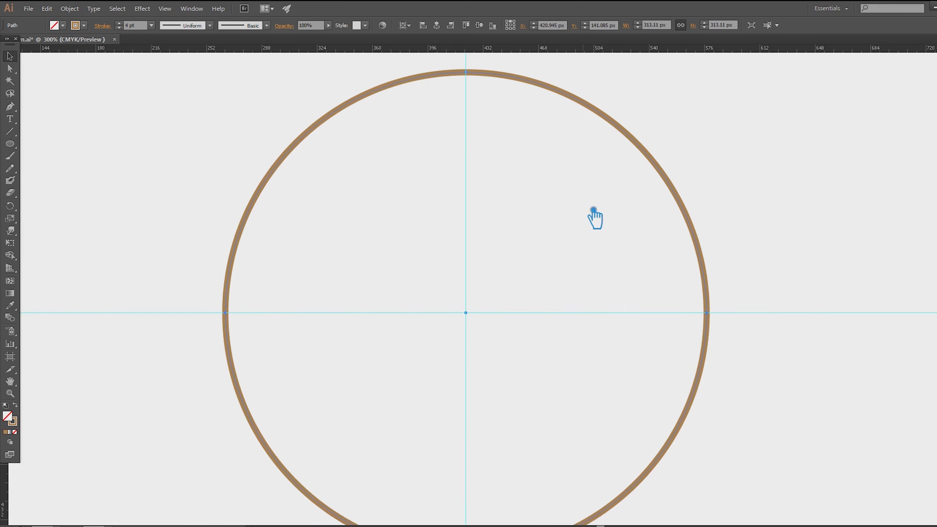
scroll(575, 221, down, 1)
scroll(576, 222, up, 1)
scroll(580, 224, down, 1)
scroll(577, 231, right, 2)
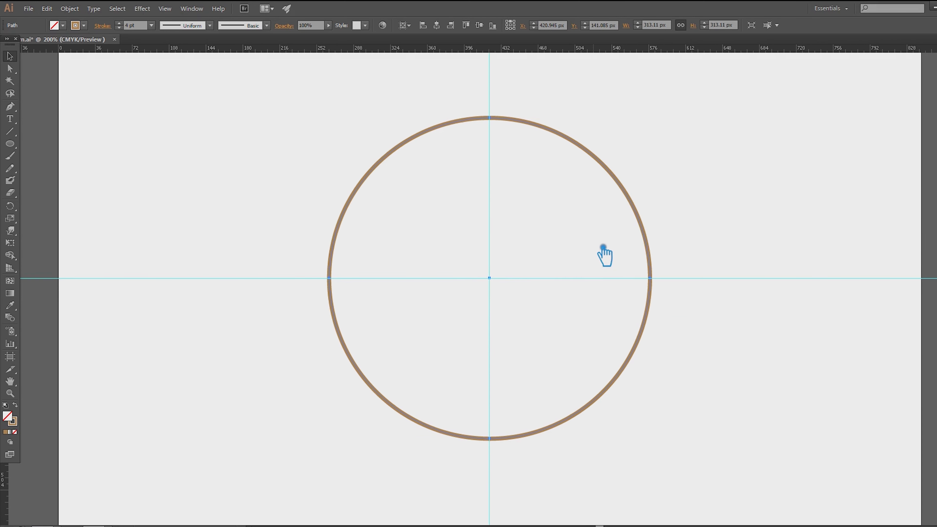
scroll(597, 251, up, 1)
scroll(598, 251, down, 1)
scroll(597, 251, up, 1)
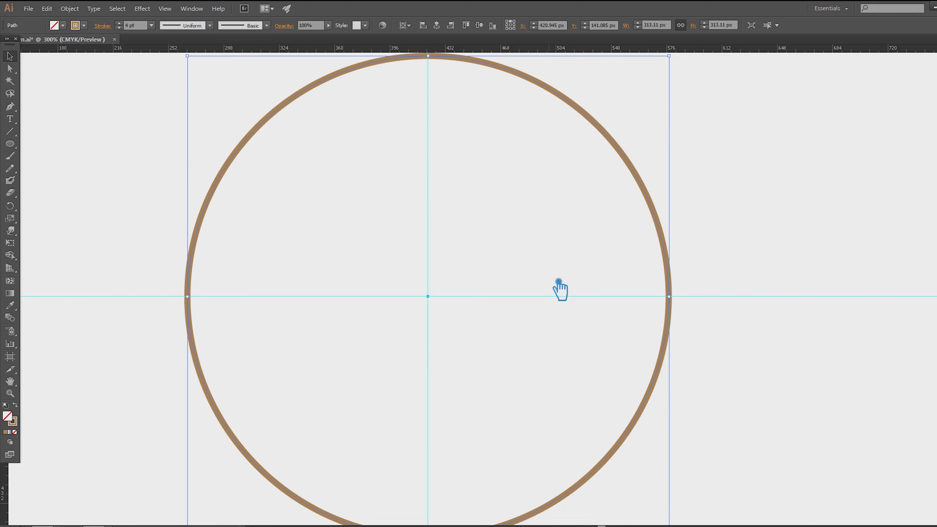
Add anchor points on the circle with the Pen tool just to each side of its four guide intersections
key(p)
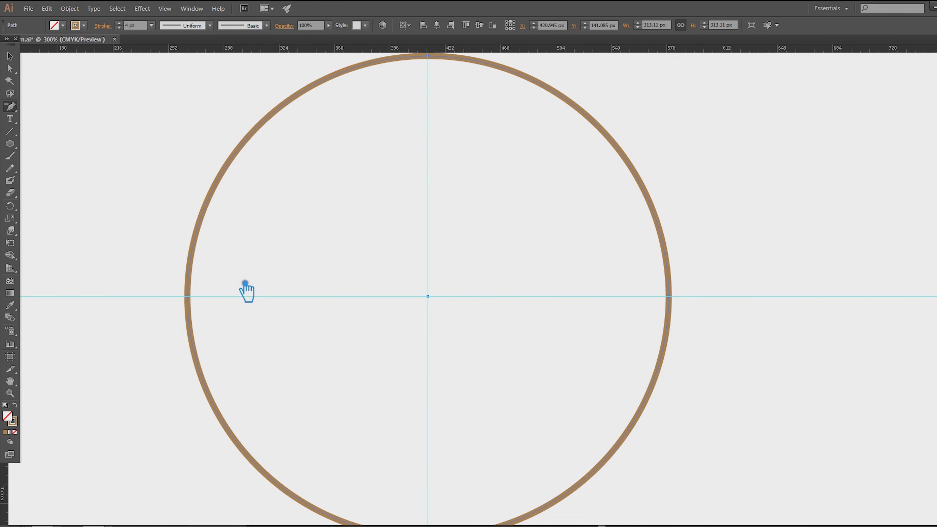
click(197, 294)
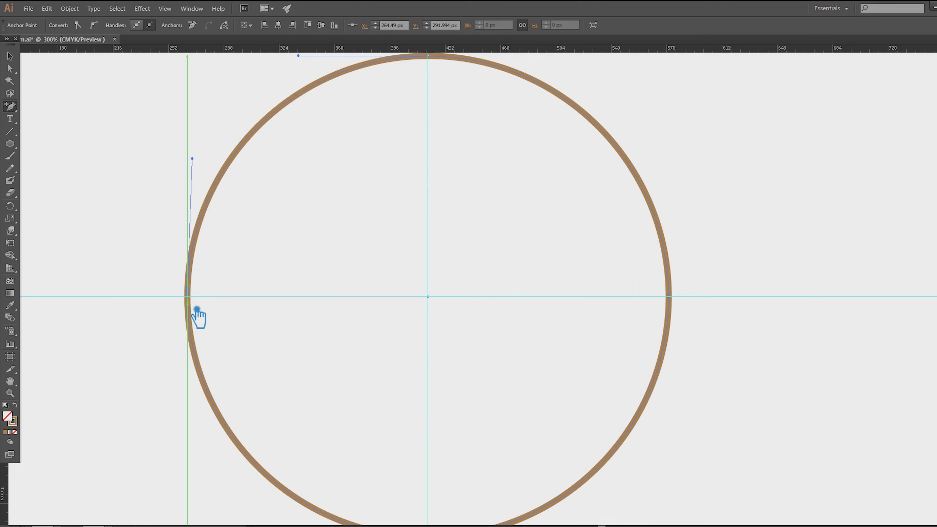
click(681, 297)
click(678, 292)
scroll(684, 294, up, 1)
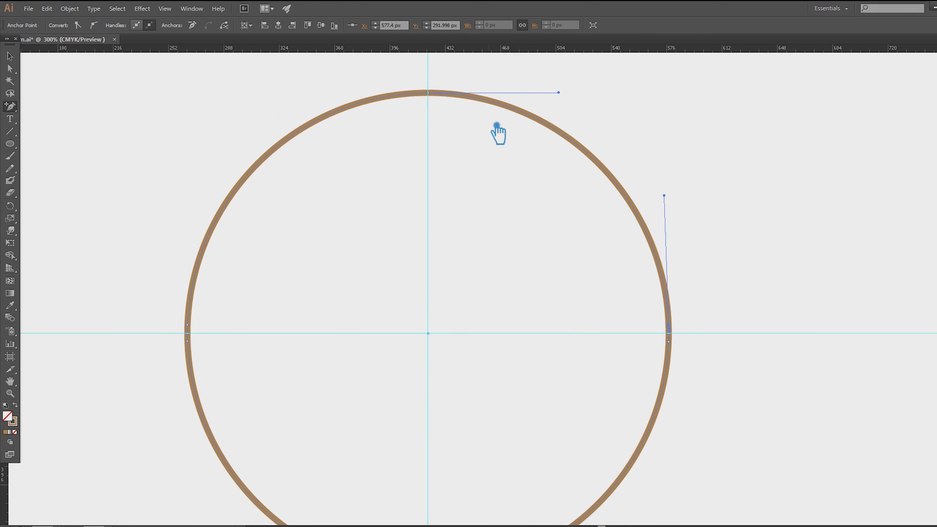
click(444, 96)
click(429, 95)
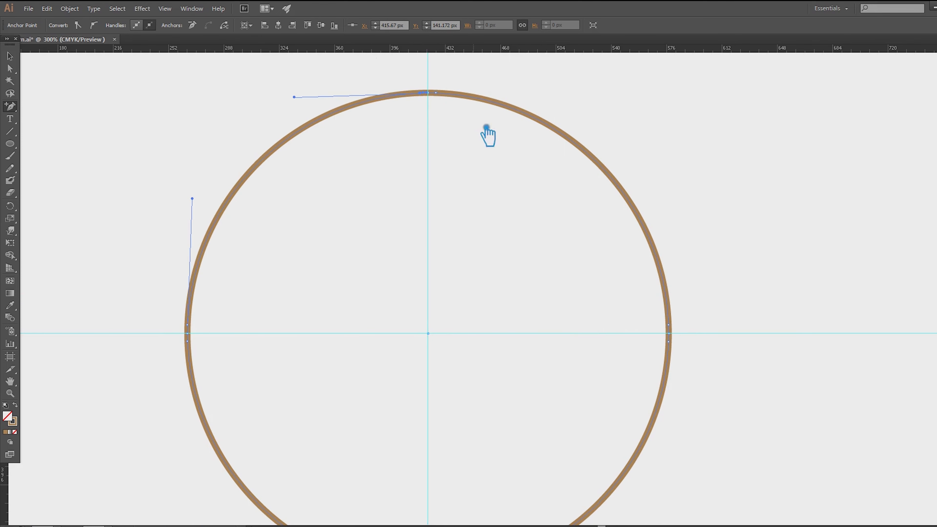
scroll(464, 263, down, 2)
click(425, 491)
click(420, 488)
Delete the circle's four original anchor points on the guides to split it into four separate arcs
key(a)
click(429, 488)
key(Delete)
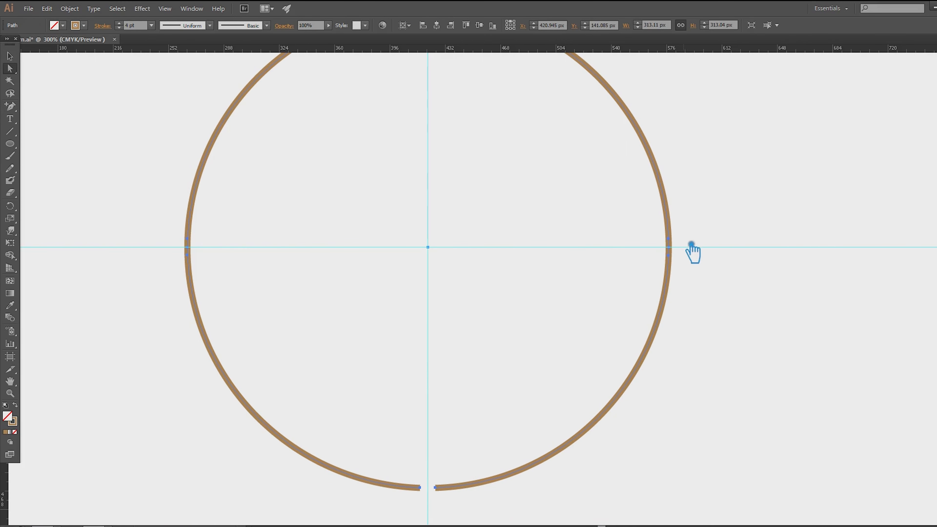
click(669, 247)
key(Delete)
click(186, 247)
key(Delete)
scroll(486, 162, up, 3)
click(428, 92)
key(Delete)
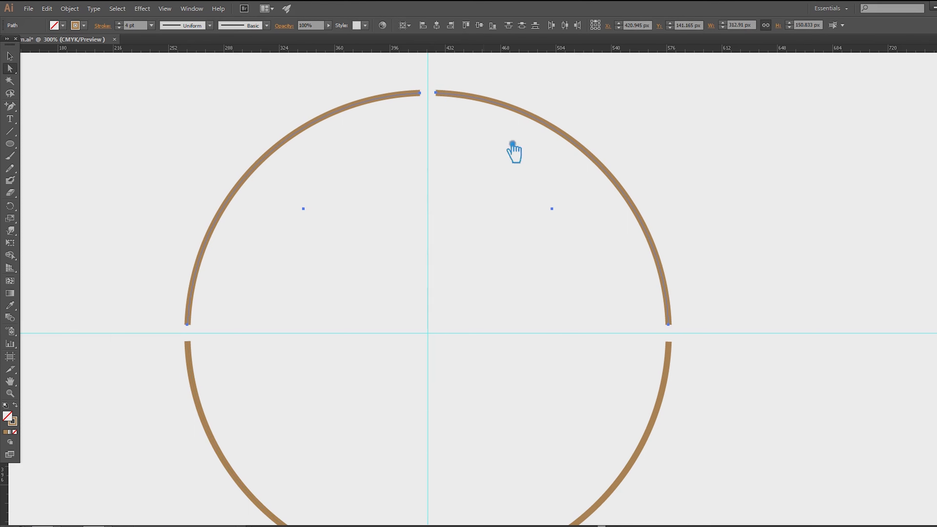
Select all four arcs, set their stroke weight to 8 pt and apply the triangular tapered width profile
drag(743, 460, 122, 142)
click(11, 58)
click(57, 79)
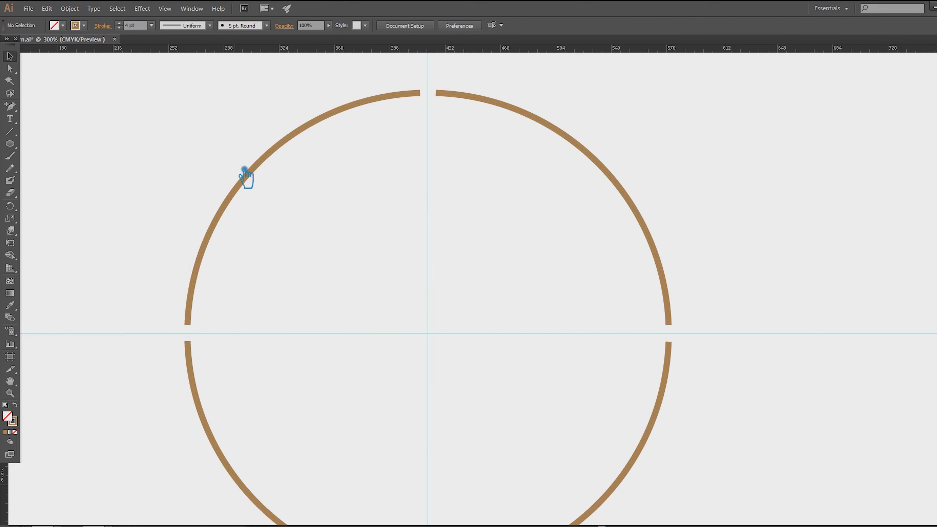
scroll(246, 170, down, 1)
drag(585, 331, 639, 357)
drag(609, 481, 165, 128)
scroll(127, 28, up, 4)
click(209, 25)
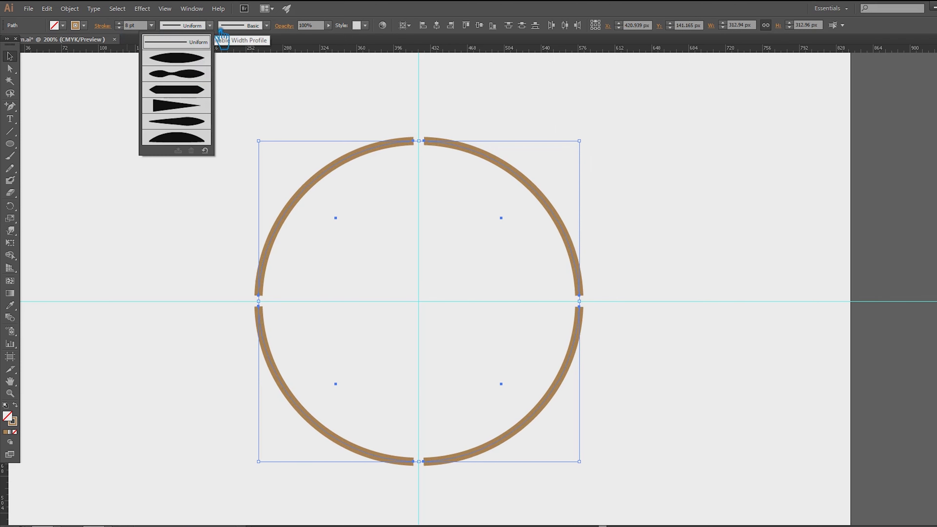
click(175, 109)
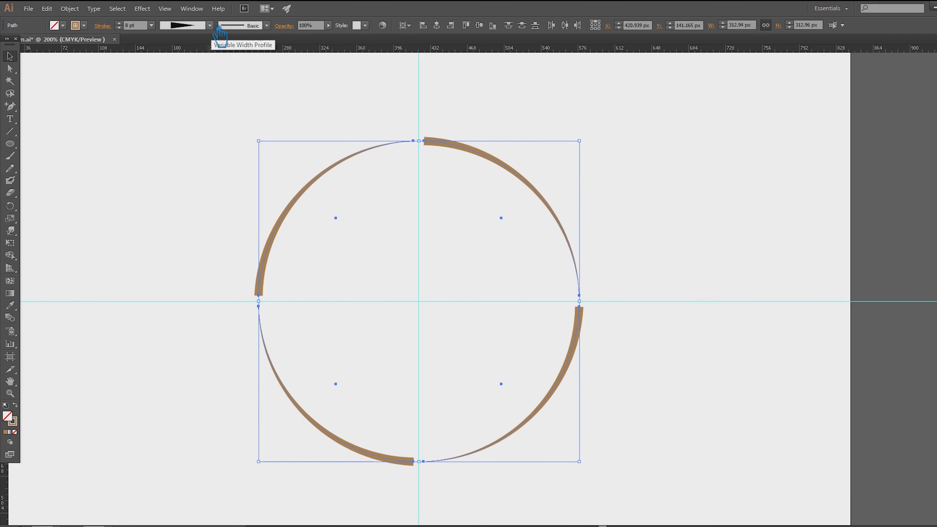
click(267, 25)
click(181, 51)
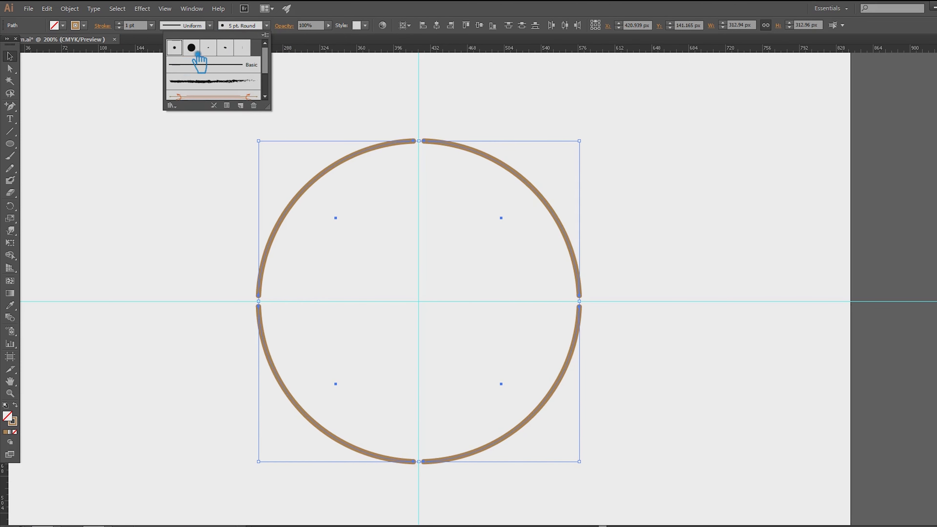
click(195, 64)
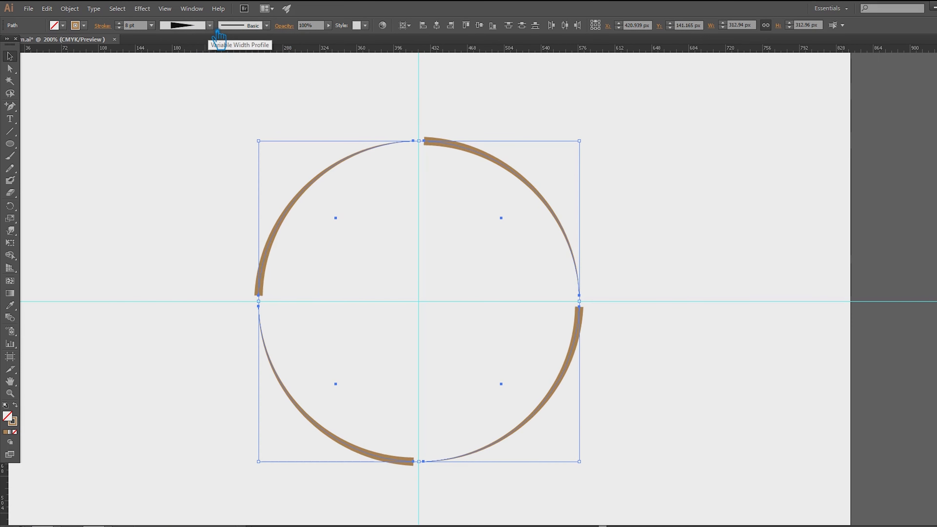
Set the four tapered arcs' stroke weight to 14 pt
scroll(127, 28, up, 3)
scroll(128, 29, up, 1)
scroll(128, 29, up, 2)
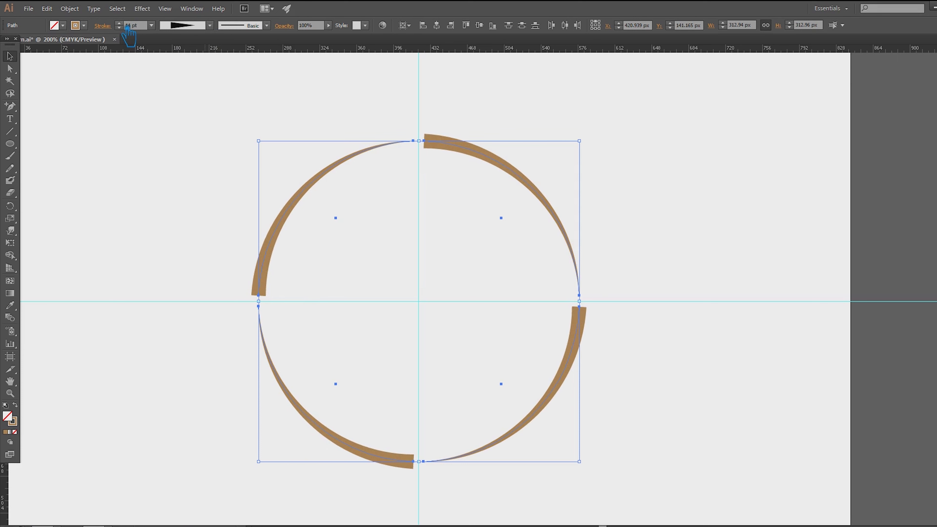
Give the arcs a dashed stroke with 12 pt dashes and gaps, round caps and round corners
key(ctrl+F10)
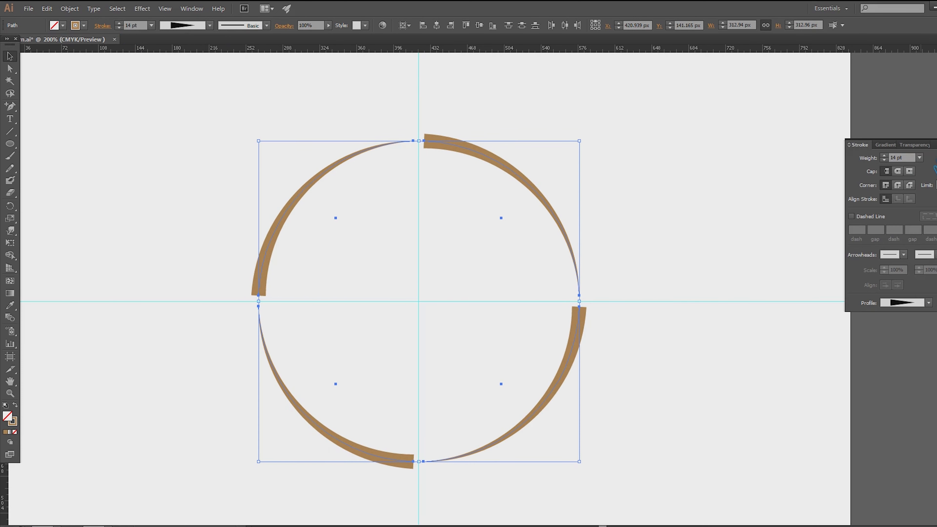
click(858, 218)
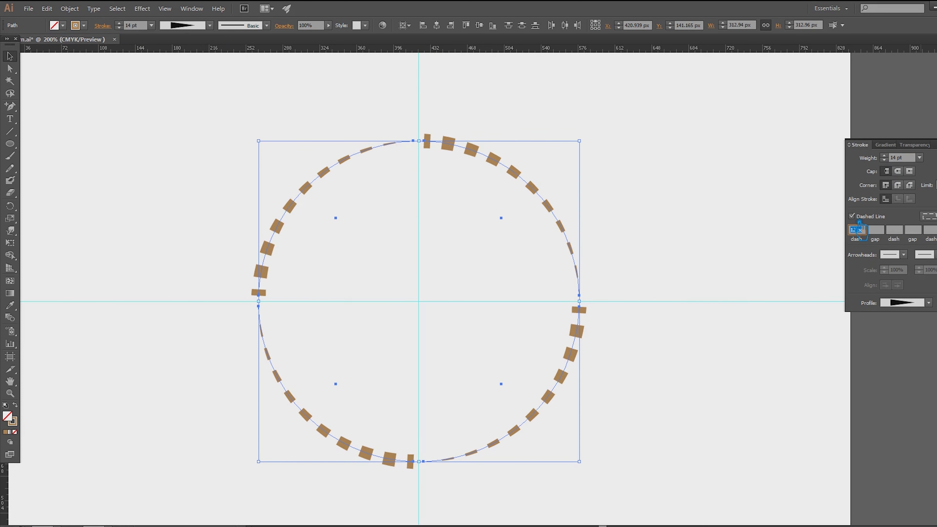
click(904, 190)
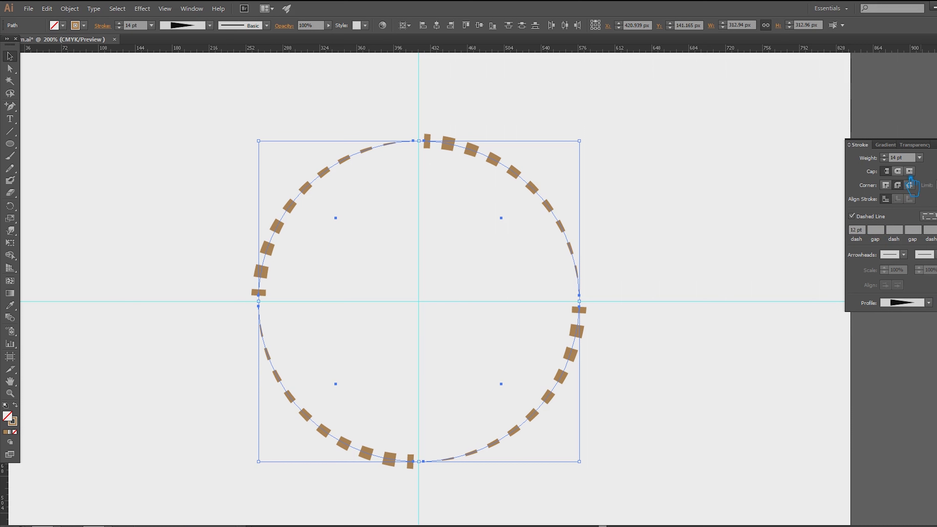
click(898, 171)
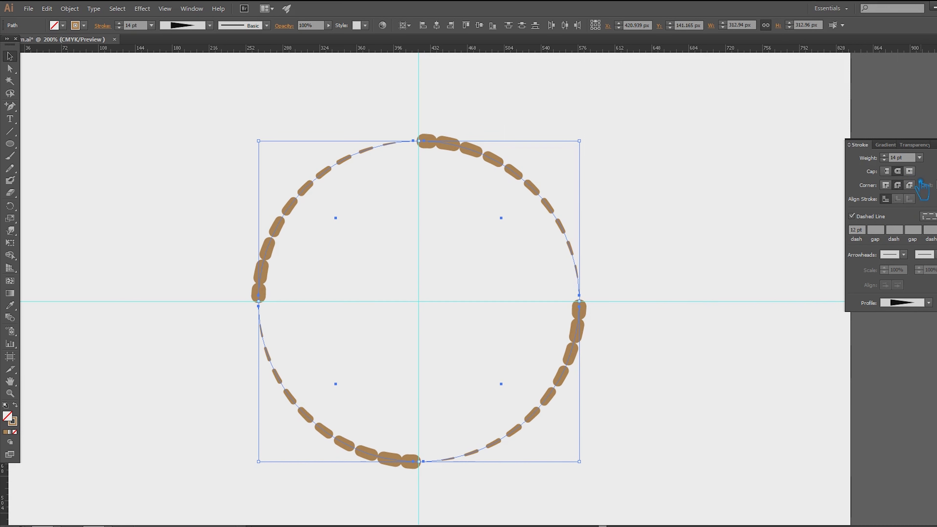
click(913, 230)
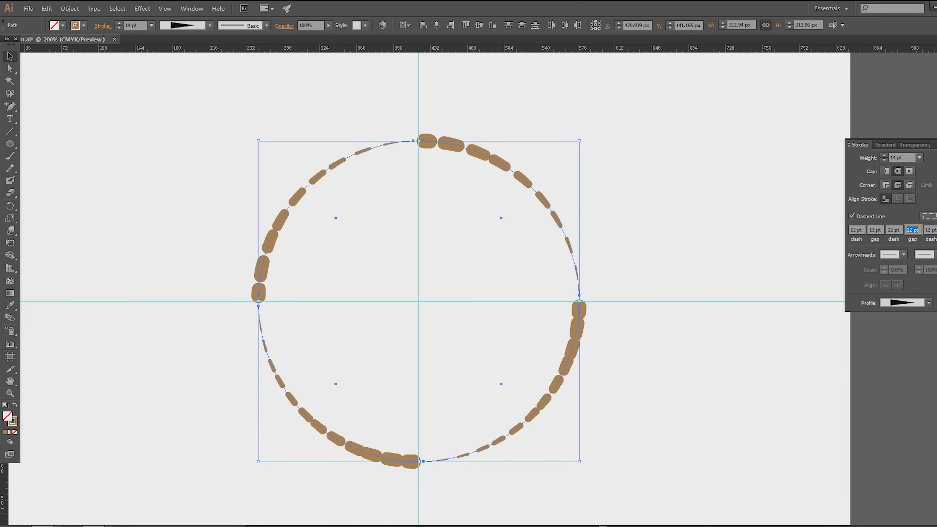
key(Return)
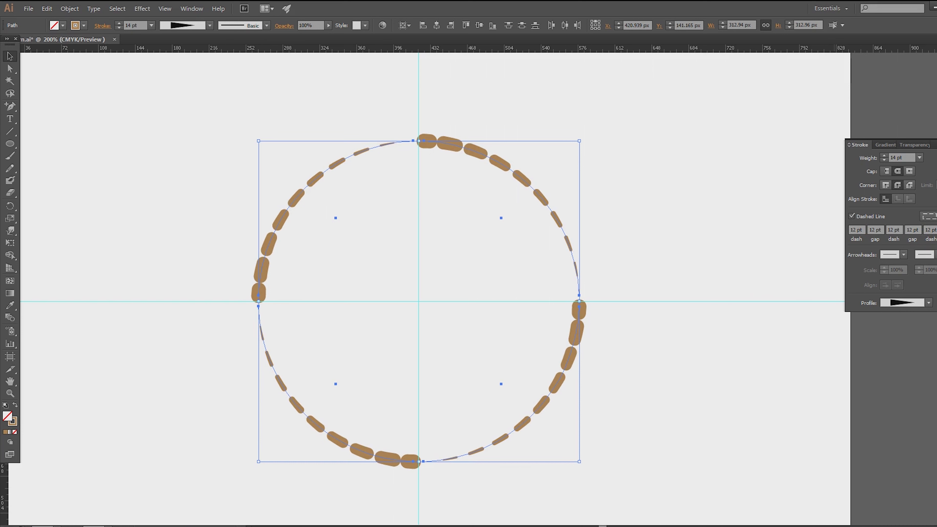
click(735, 248)
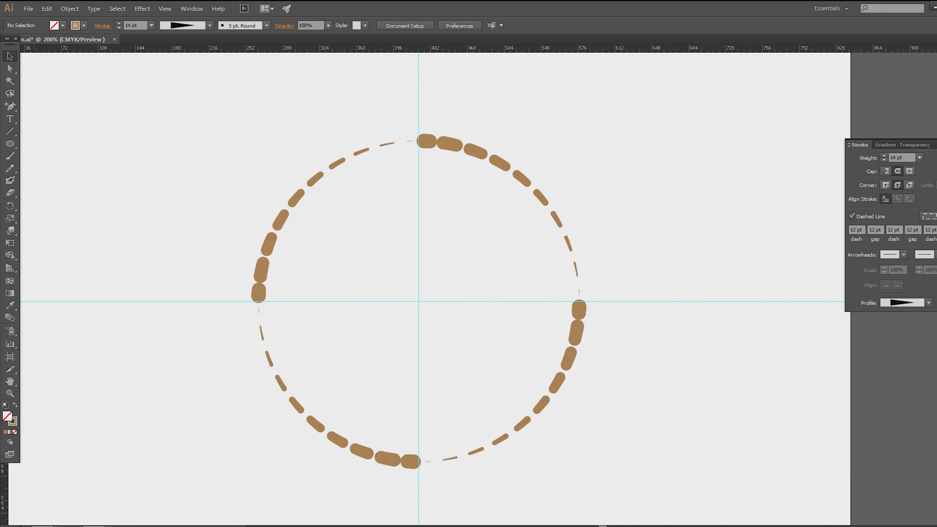
Set the stroke weight of all four dashed arcs to 16 pt and group them
drag(660, 456, 203, 145)
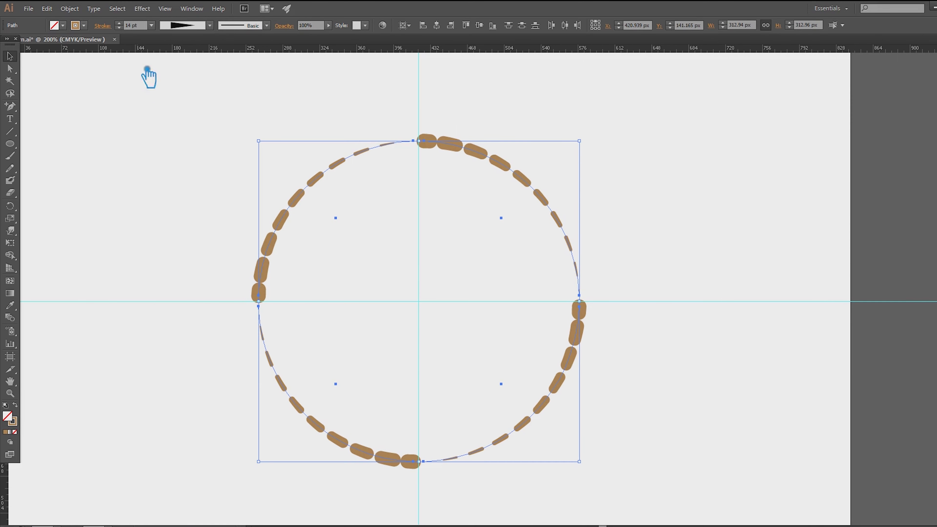
scroll(129, 27, up, 2)
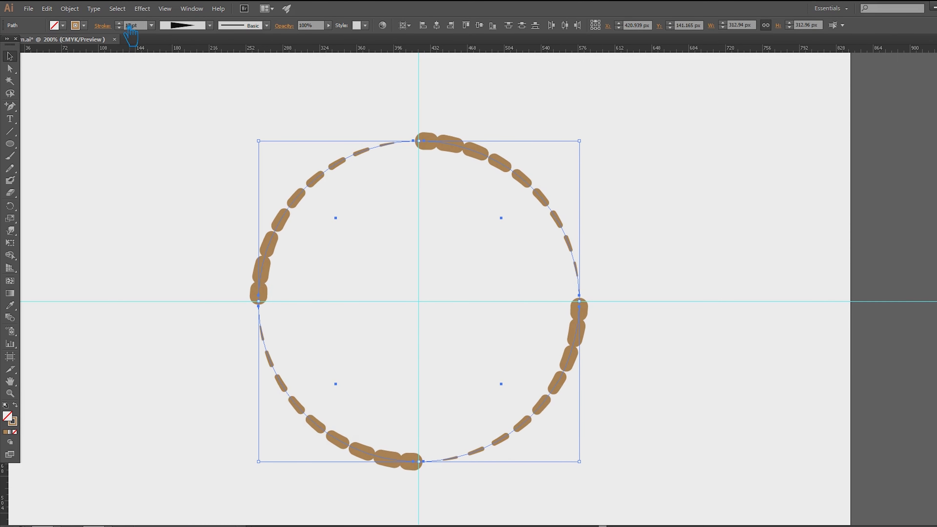
scroll(130, 27, down, 1)
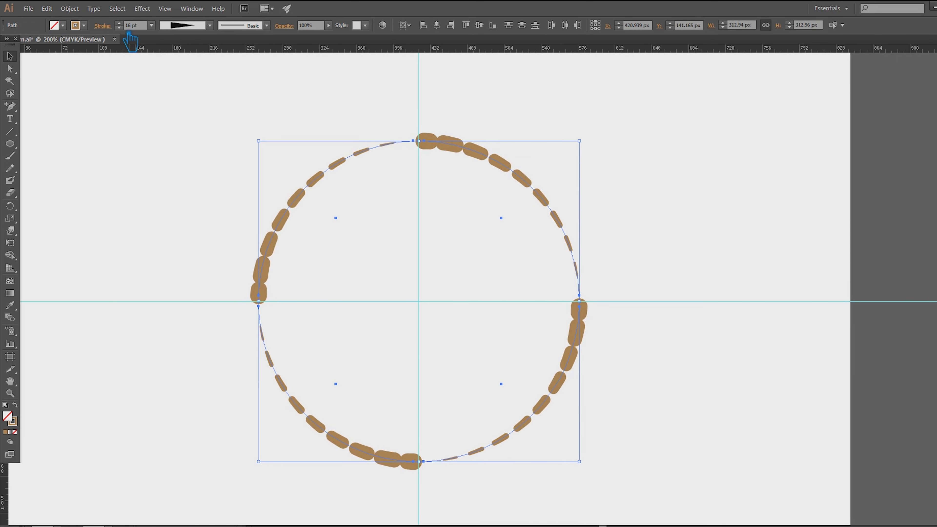
scroll(632, 212, down, 1)
key(ctrl+g)
Place a copy of the grouped dashed ring in the empty area outside the artboard
scroll(587, 202, down, 2)
drag(569, 193, 258, 324)
scroll(583, 224, up, 2)
scroll(568, 230, up, 1)
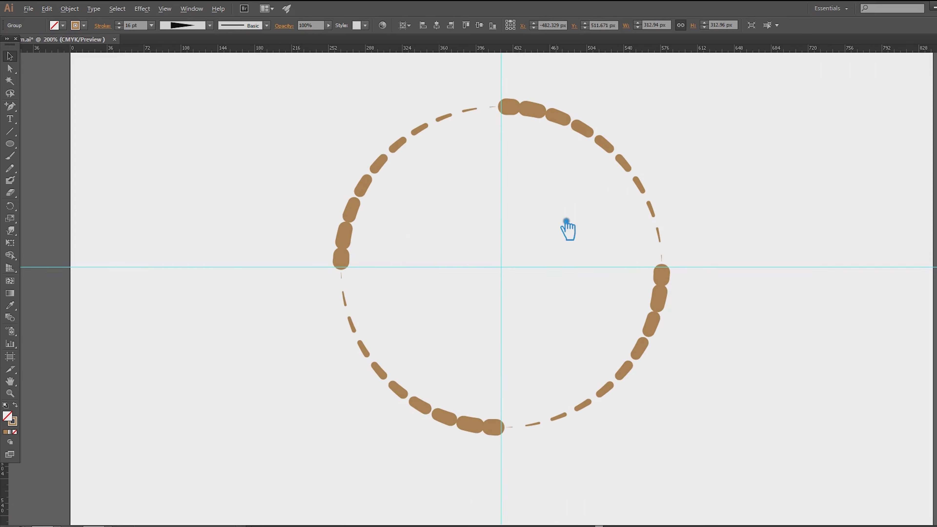
scroll(574, 241, down, 1)
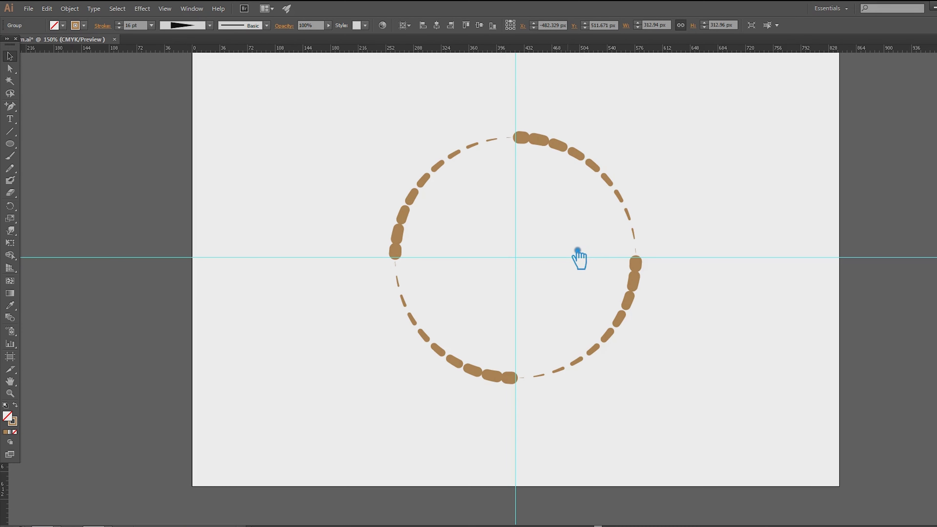
Expand the appearance of the dashed ring on the artboard into filled shapes
click(584, 159)
scroll(618, 191, up, 1)
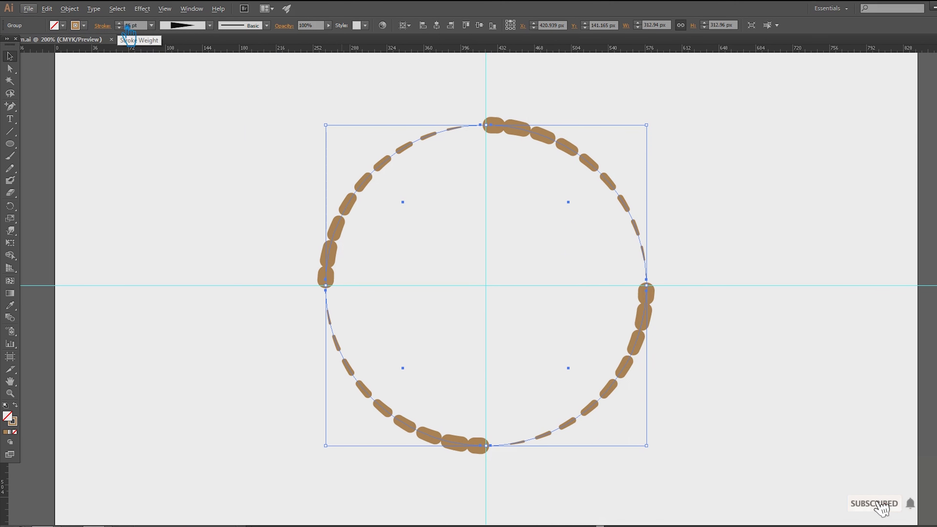
click(71, 9)
click(111, 129)
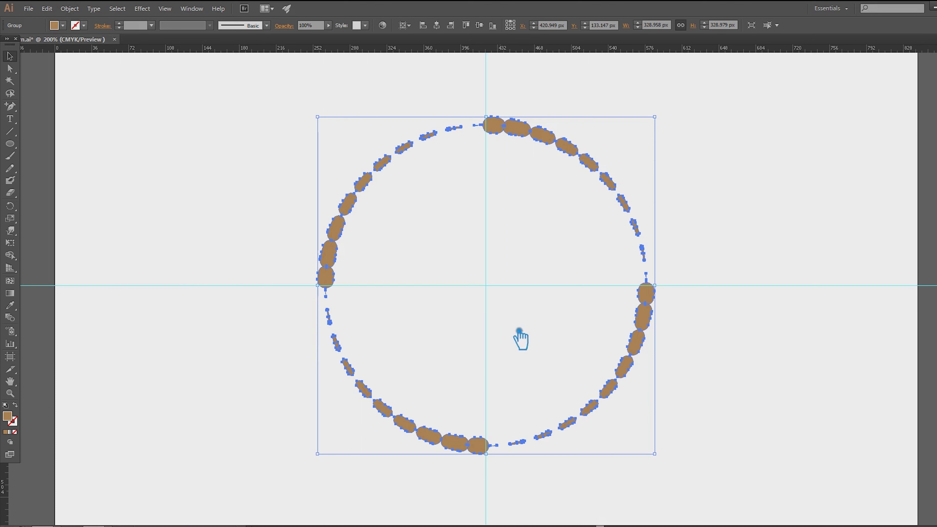
click(713, 461)
click(509, 451)
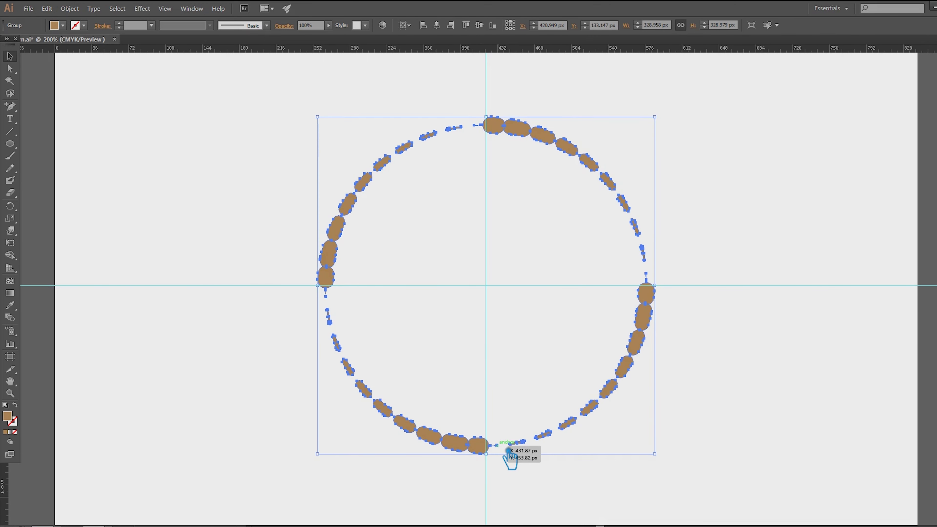
Ungroup the expanded ring and unite its overlapping shapes with Pathfinder
right_click(647, 316)
click(696, 377)
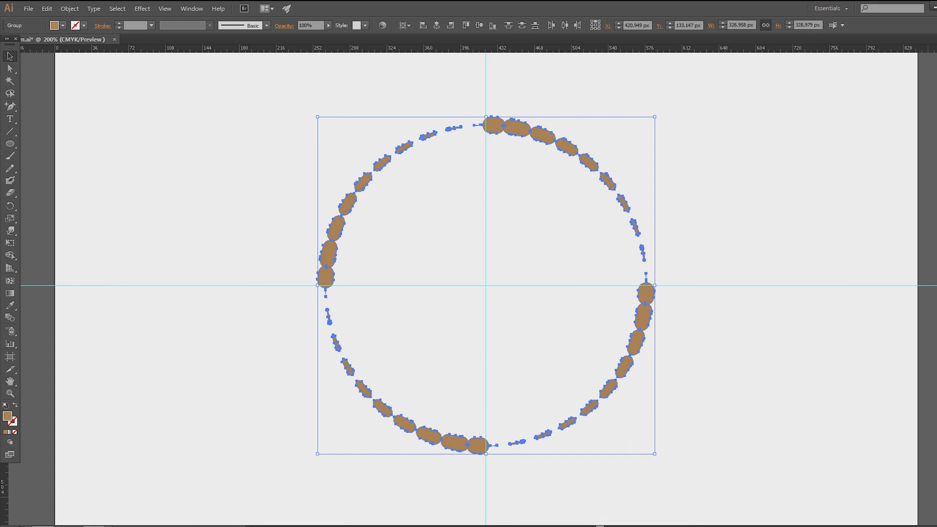
click(936, 291)
click(855, 289)
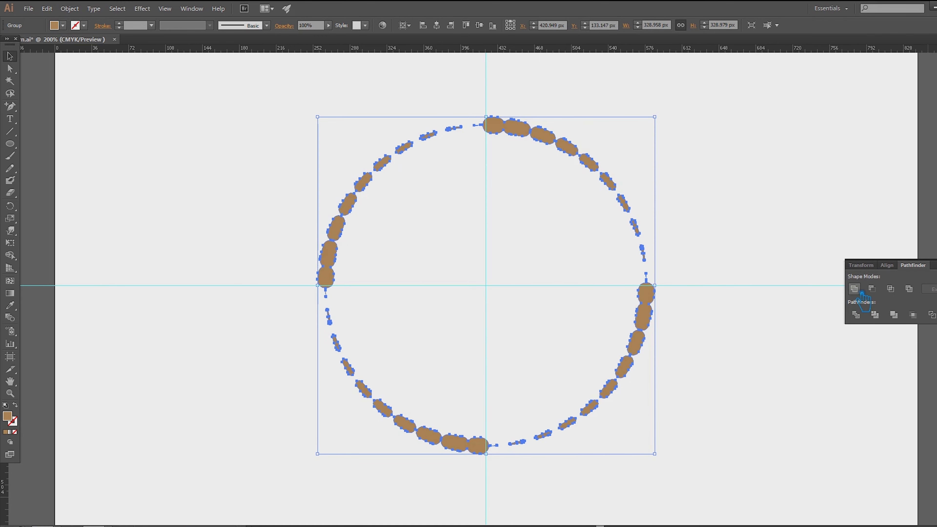
click(731, 359)
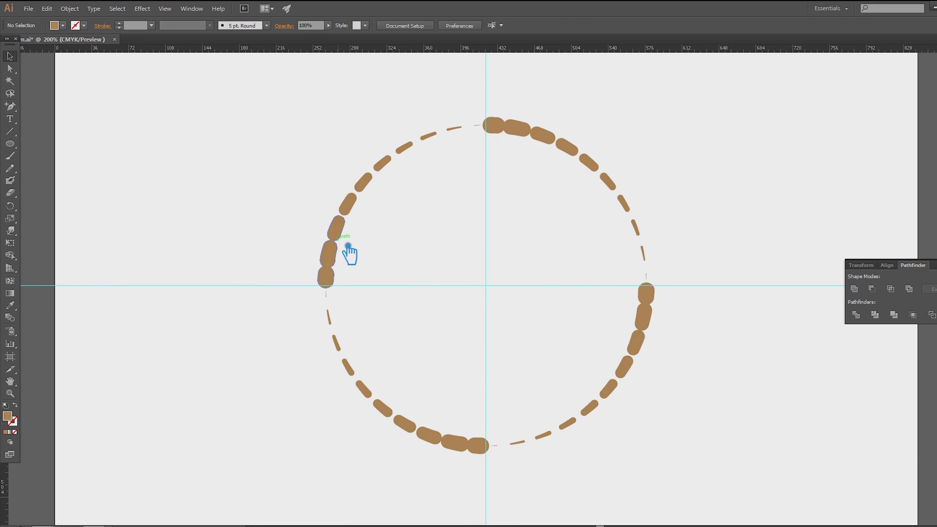
Ungroup the united shapes of the ring
click(336, 253)
right_click(332, 245)
click(371, 304)
click(283, 310)
Group the dash shapes of each quarter arc and fill the ring with light green
click(339, 260)
click(334, 196)
drag(231, 77, 486, 275)
drag(496, 103, 561, 184)
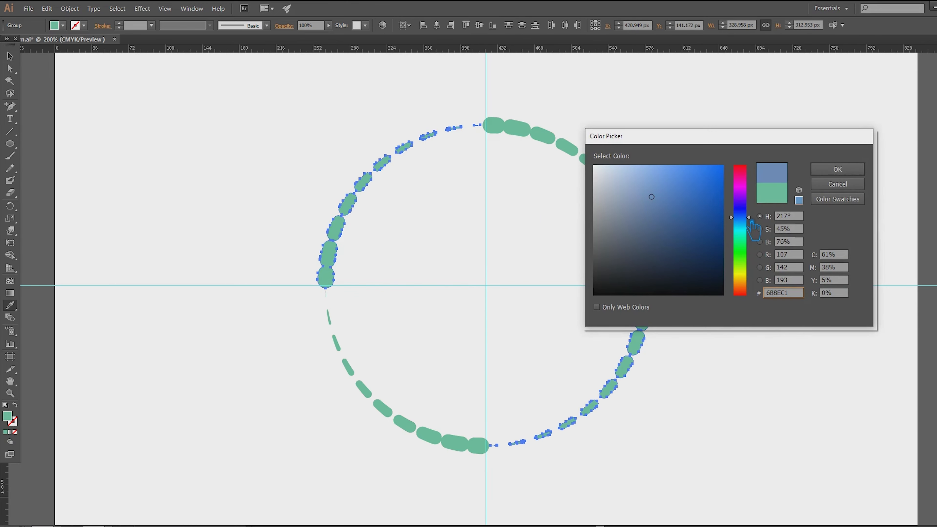
mouse_move(675, 220)
mouse_down()
mouse_move(687, 223)
mouse_move(684, 191)
mouse_up()
click(833, 173)
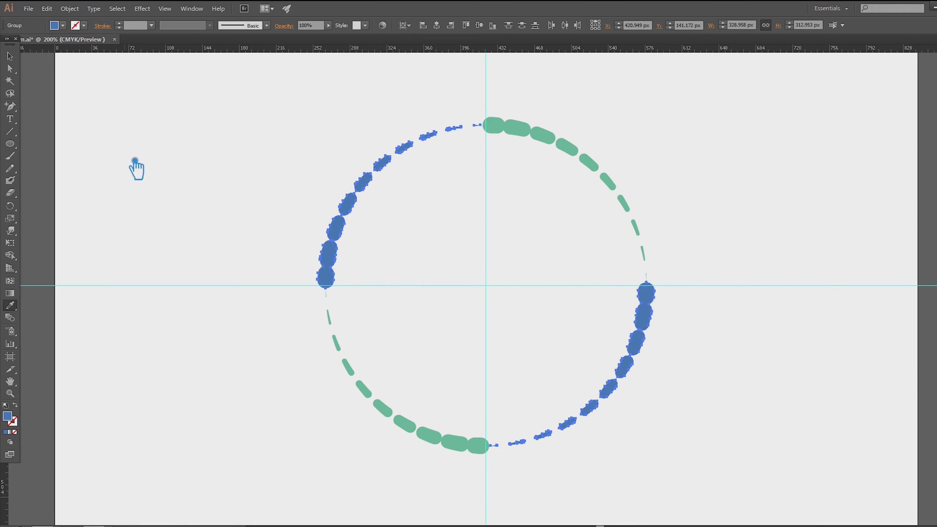
key(ctrl+z)
Fill the upper-left and lower-right quarter arcs with a darker green
double_click(11, 420)
drag(675, 222, 674, 226)
click(845, 172)
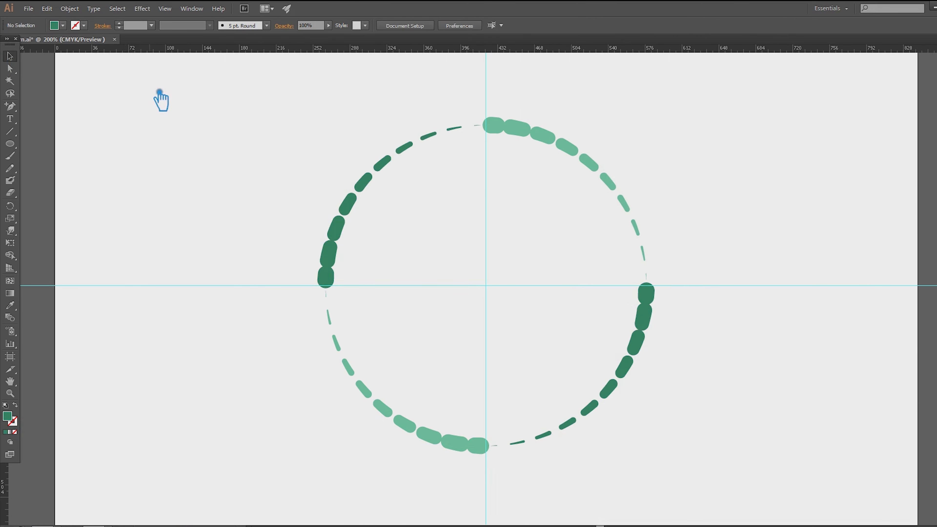
Undo the darker green fill and recolour the upper-left and lower-right quarter arcs light yellow-orange
key(ctrl+z)
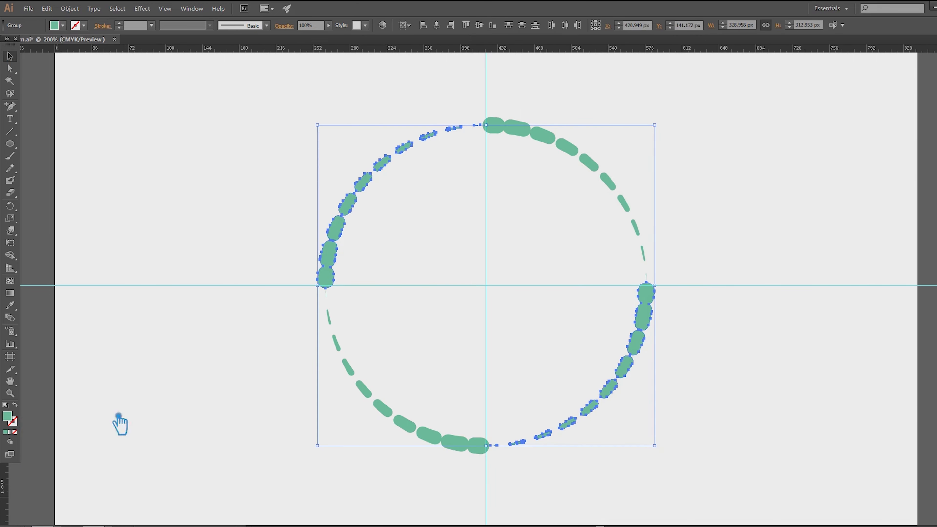
double_click(10, 418)
click(749, 282)
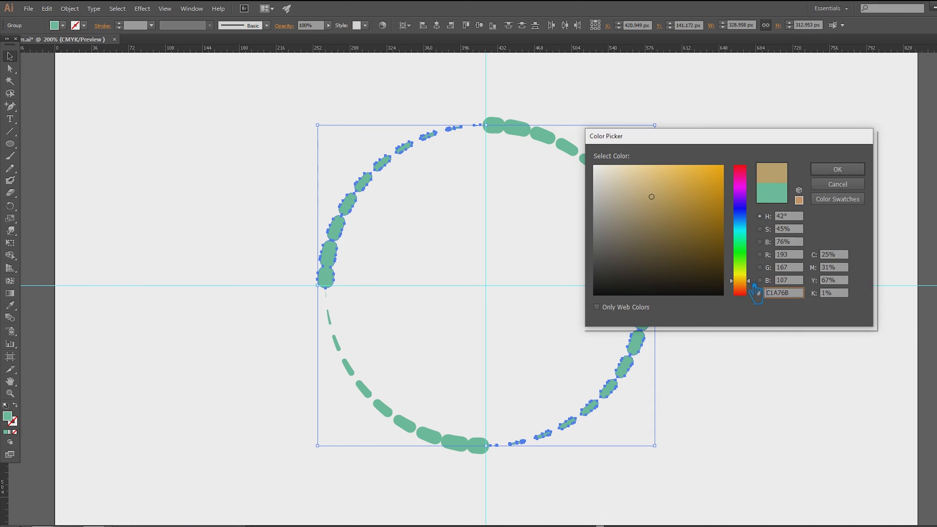
mouse_move(663, 231)
mouse_down()
mouse_move(648, 178)
mouse_move(662, 159)
mouse_up()
click(658, 166)
click(837, 169)
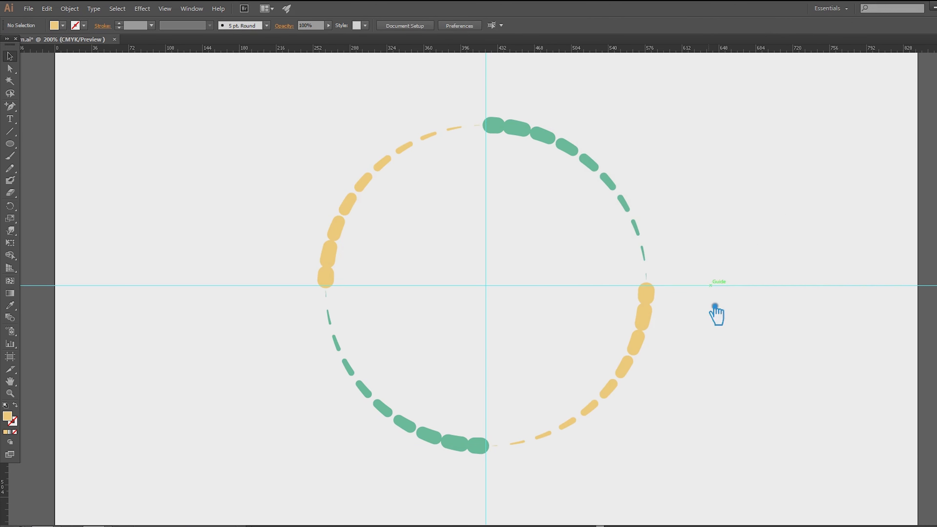
Group the opposite quarter arcs in pairs, the two yellow ones together and the two green ones together
click(653, 308)
shift+click(338, 235)
key(ctrl+g)
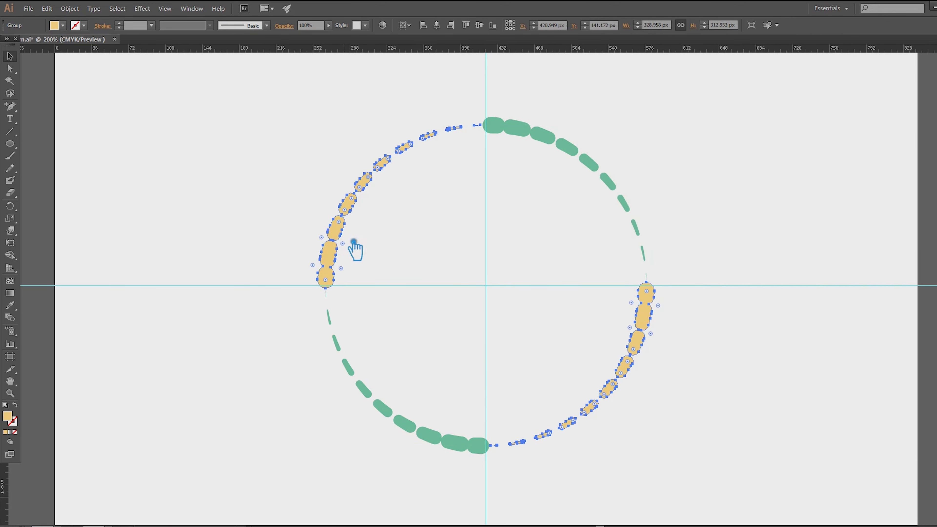
click(568, 152)
shift+click(430, 446)
Darken the fill of the yellow arc pair to a muted tan
click(347, 247)
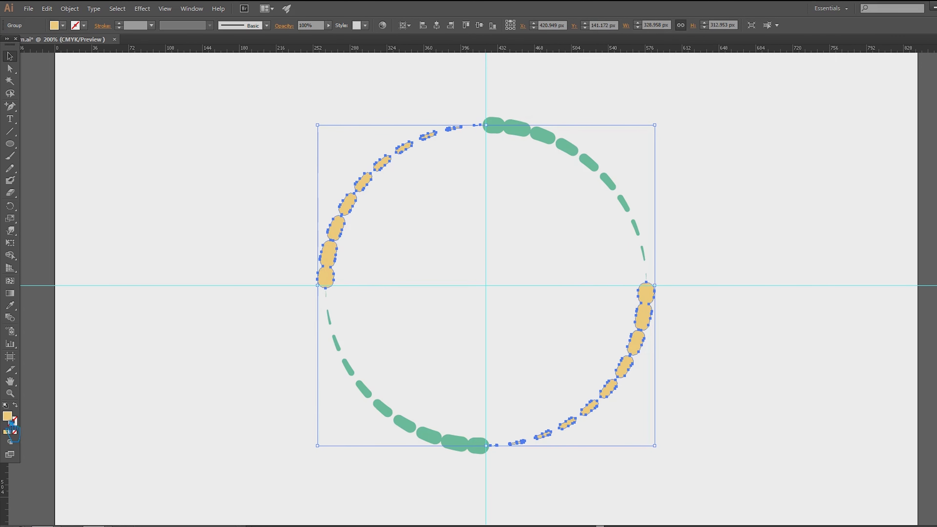
double_click(7, 416)
click(666, 188)
click(837, 169)
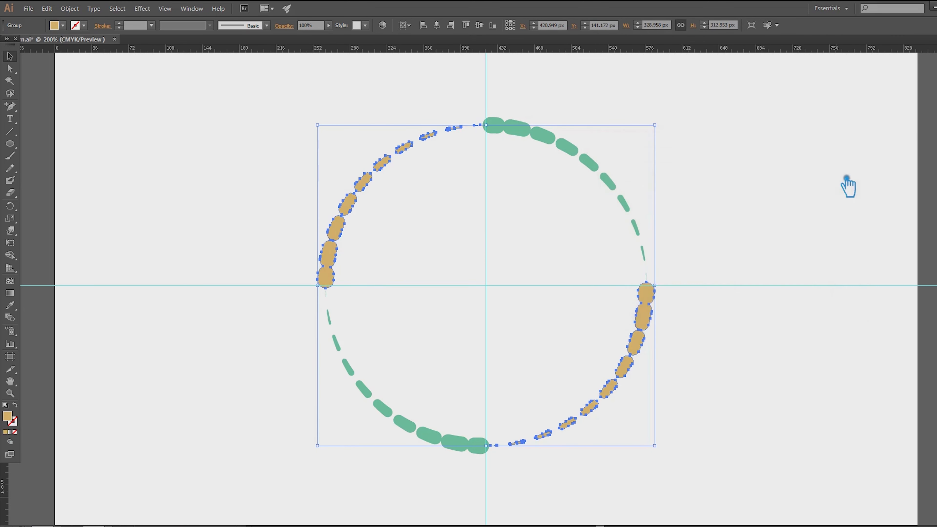
Select the whole ring and enlarge it proportionally about its centre to about 414 px in diameter
click(819, 249)
drag(730, 481, 258, 112)
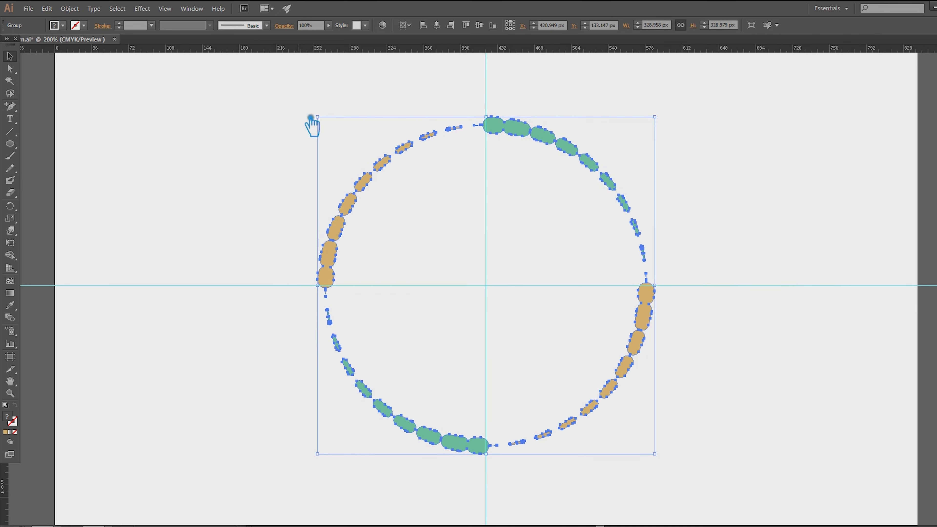
drag(663, 122, 720, 79)
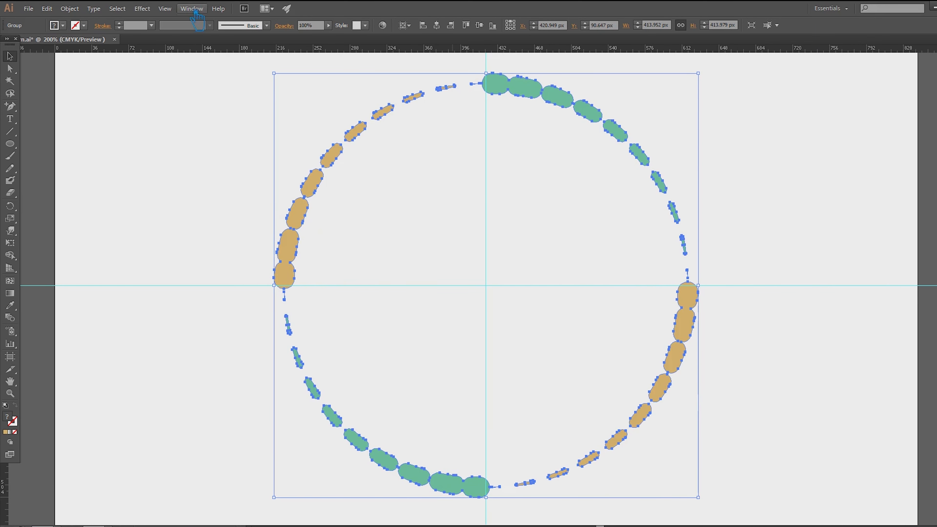
Add a previewed Transform effect to the ring with horizontal and vertical scale set to 90%
click(143, 8)
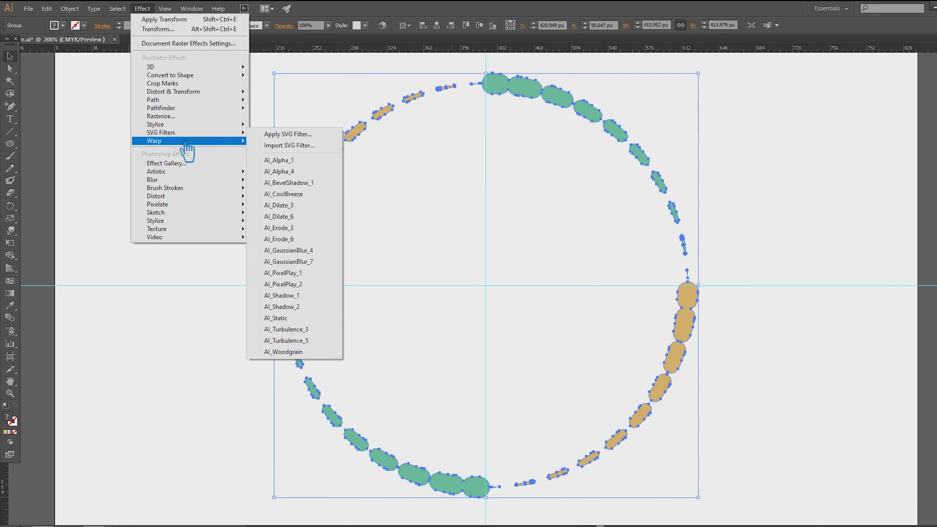
mouse_move(200, 92)
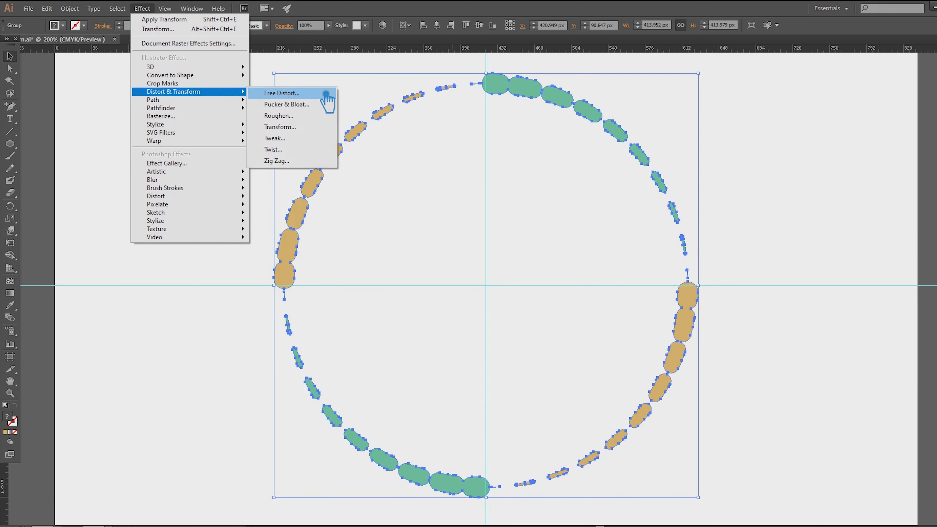
click(300, 130)
click(679, 313)
click(820, 82)
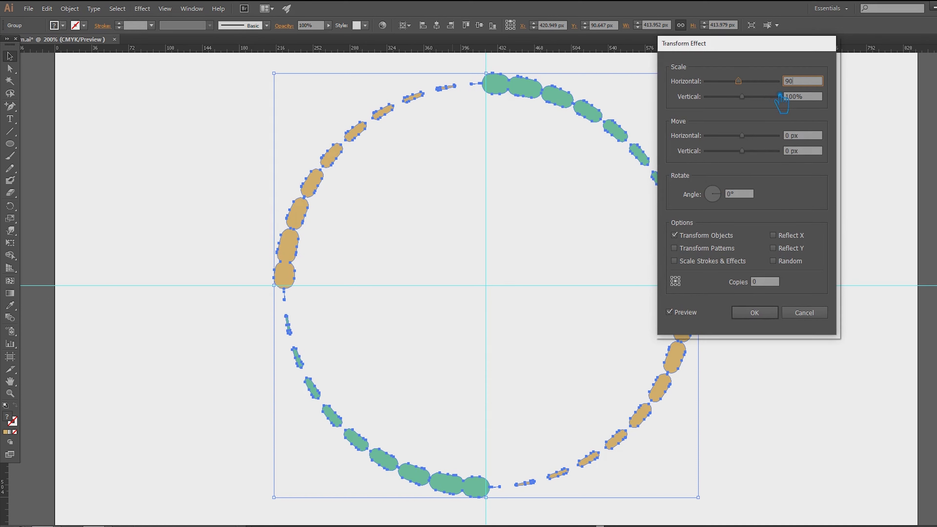
text(90)
click(817, 97)
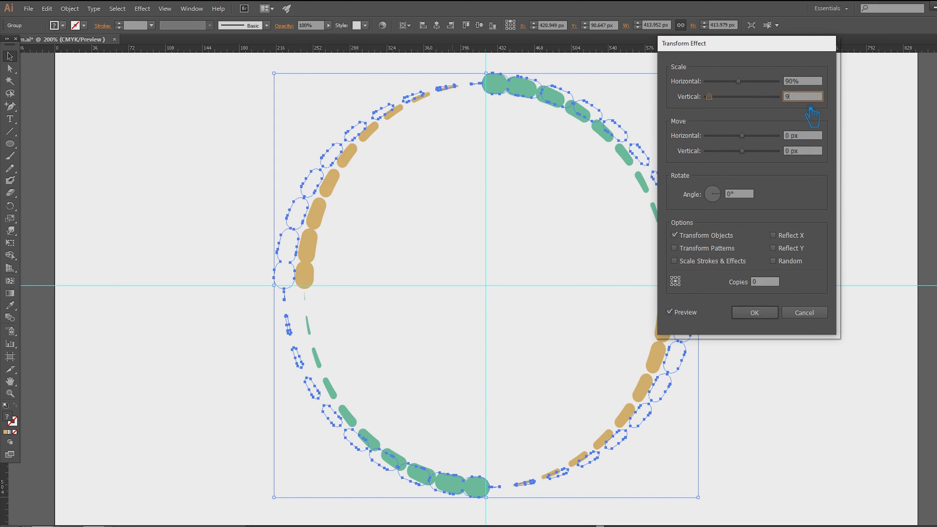
Set the number of copies in the Transform effect to 60 to fill the ring with shrinking rings
click(777, 284)
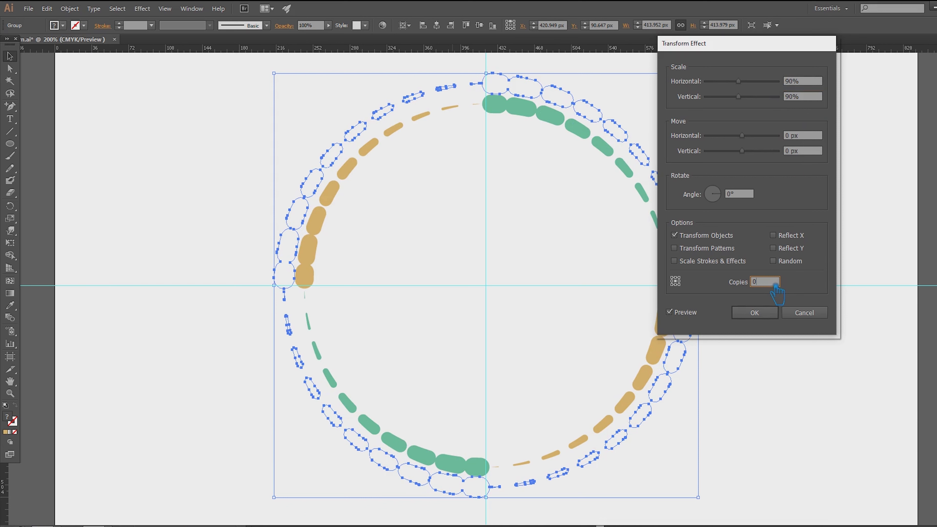
key(Up)
key(Up)
key(Up)
key(Up)
key(Up)
key(Up)
key(Up)
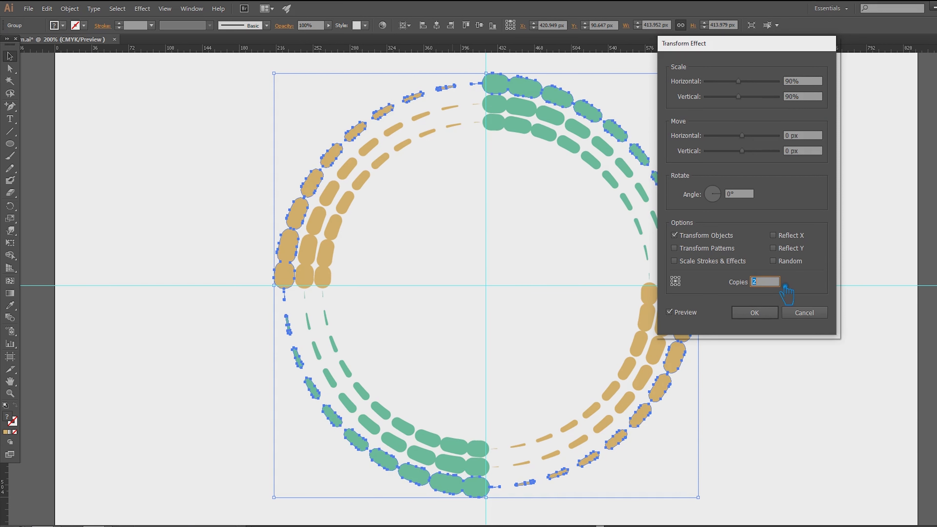
key(Up)
key(Up)
key(Up)
key(Up)
key(Up)
key(Up)
key(Up)
key(Up)
key(Up)
key(Up)
key(Up)
key(Up)
key(Up)
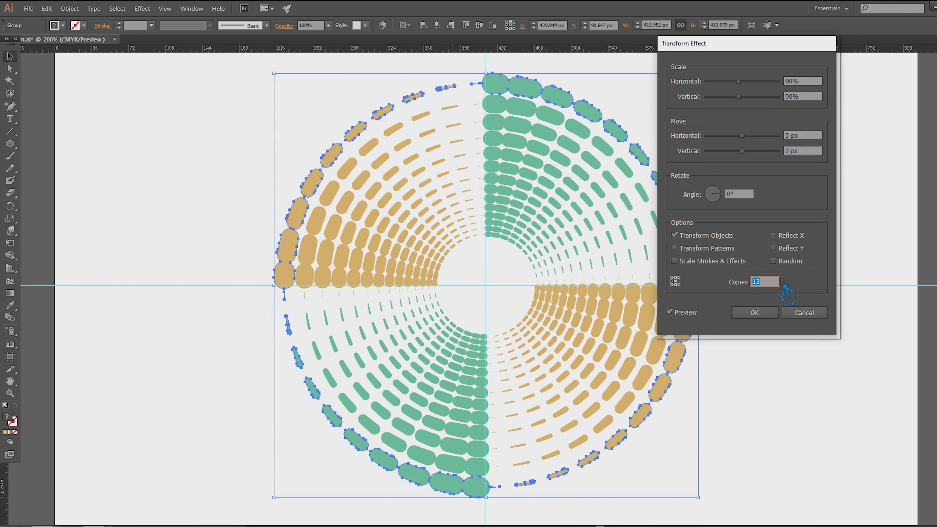
key(Up)
key(Up)
key(Up)
key(Up)
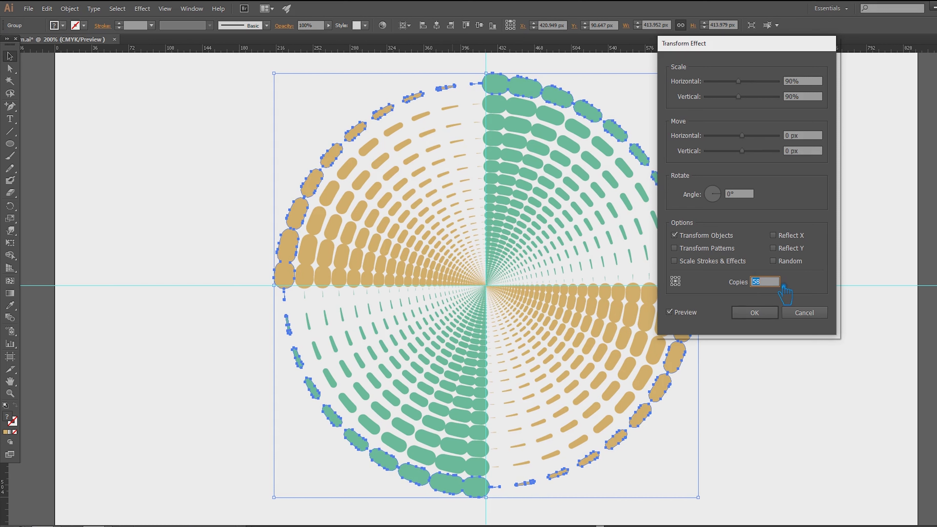
Set the Transform effect's rotation angle to 15° to twist the copies into a spiral, and apply the effect
click(748, 196)
key(Up)
key(Up)
key(Up)
key(Up)
key(Up)
key(Up)
key(Up)
key(Up)
key(Up)
key(Up)
key(Up)
key(Up)
key(Up)
key(Up)
key(Up)
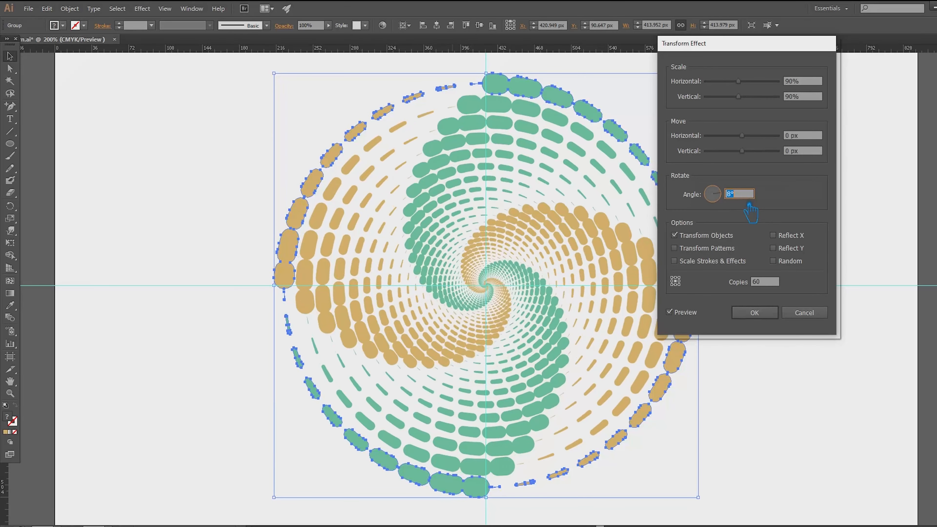
key(Up)
key(Up)
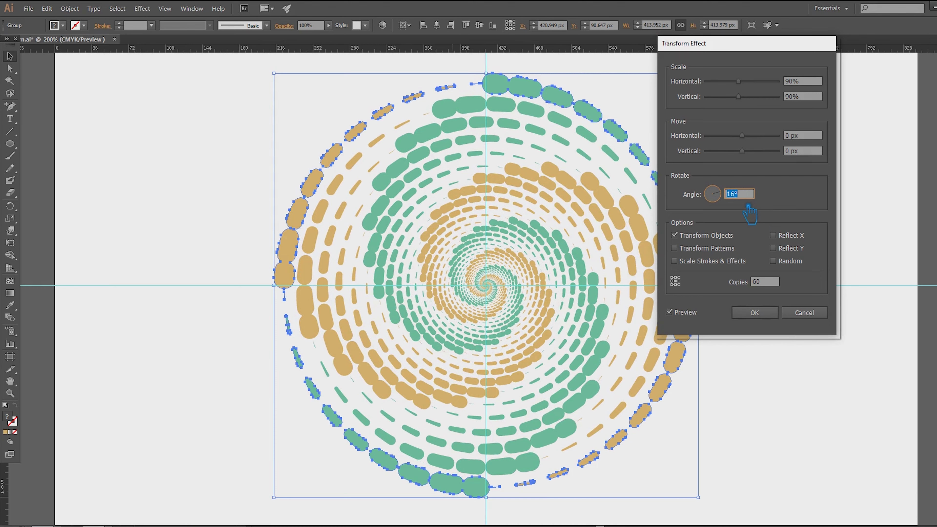
key(Up)
key(Up)
key(Up)
key(Up)
key(Up)
key(Up)
key(Up)
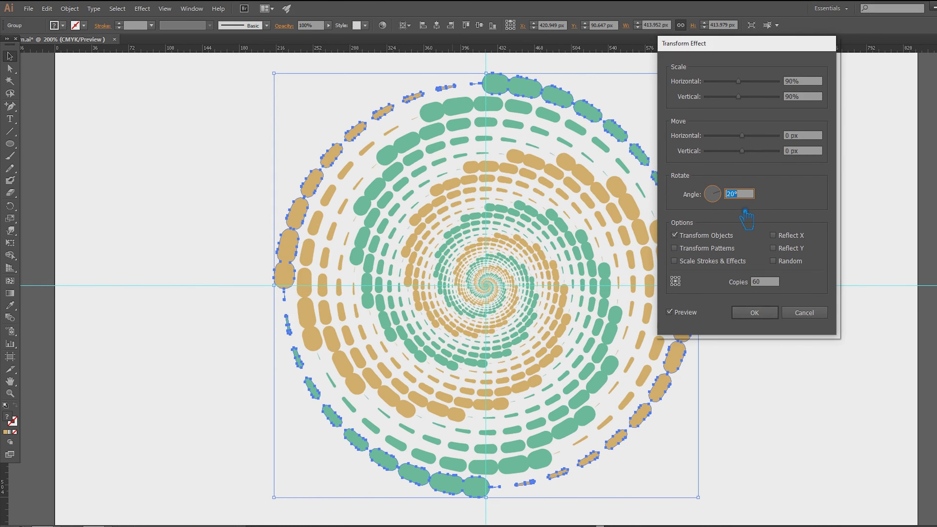
key(Down)
key(Down)
key(Down)
key(Down)
key(Down)
key(Down)
key(Down)
key(Down)
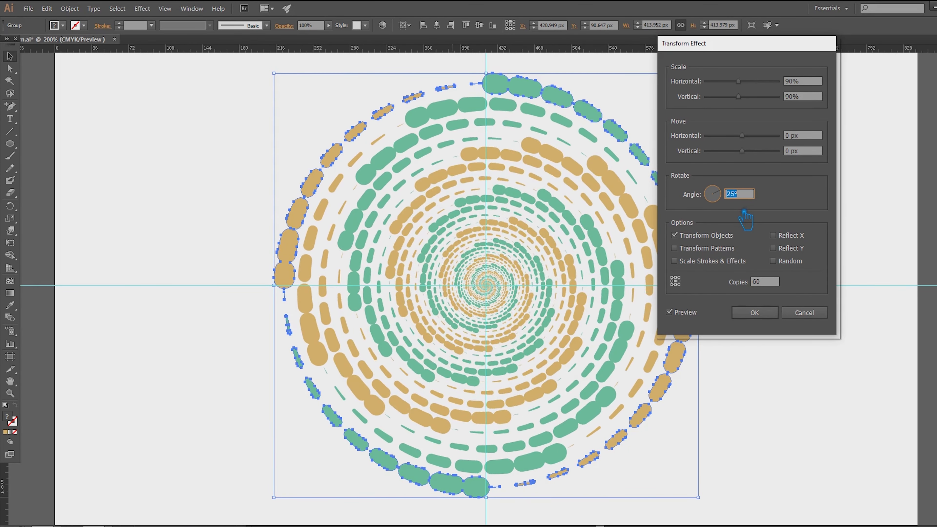
key(Down)
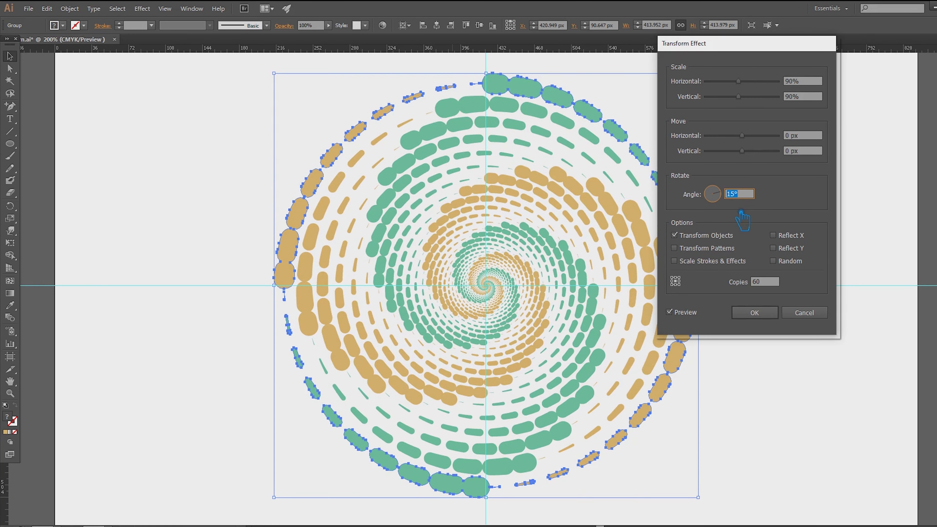
click(762, 314)
click(771, 321)
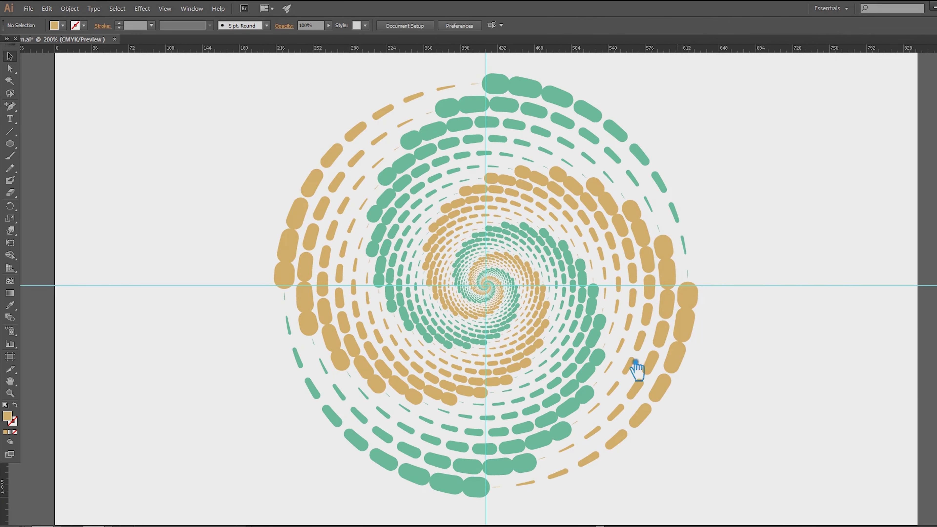
key(ctrl+plus)
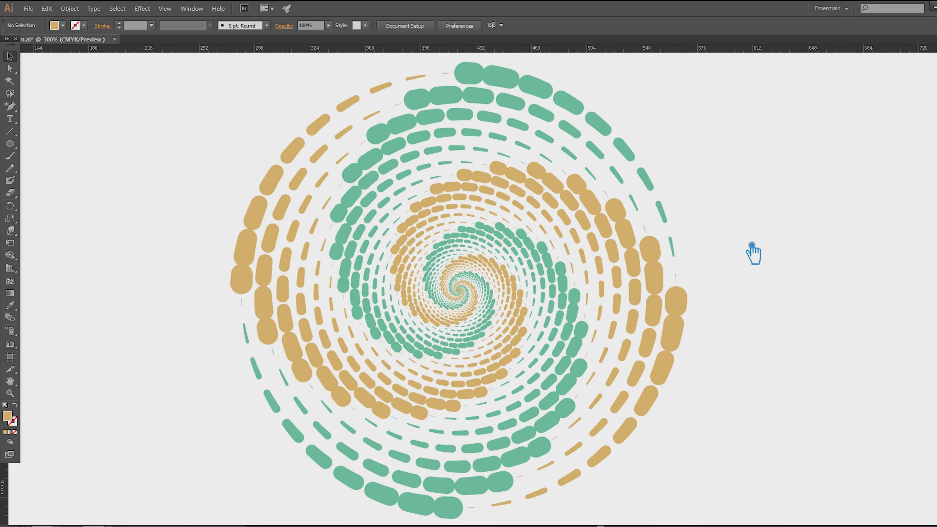